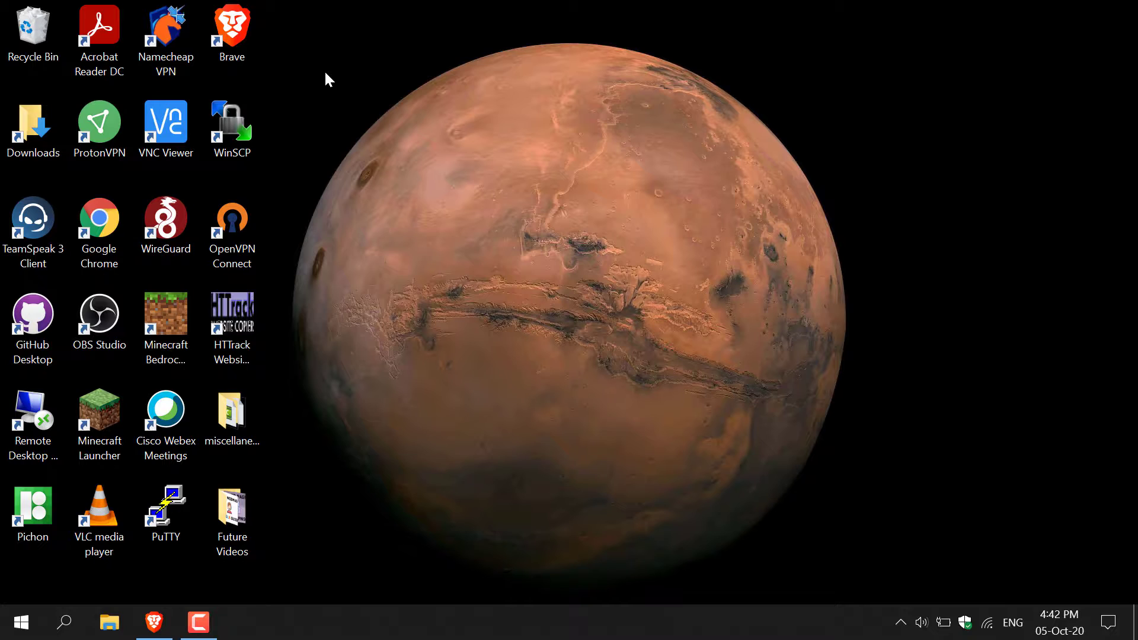
Step: Launch Brave and bring its Chrome Web Store Extensions page forward, leaving the address unchanged
{"action": "left_click", "coordinate": [102, 244]}
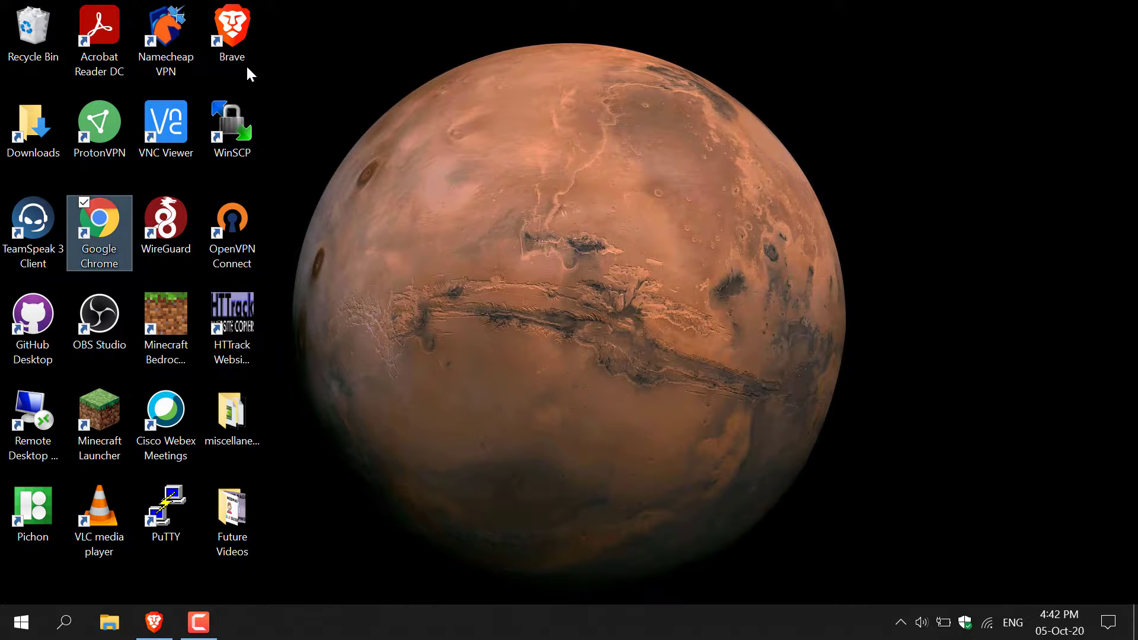
{"action": "double_click", "coordinate": [244, 52]}
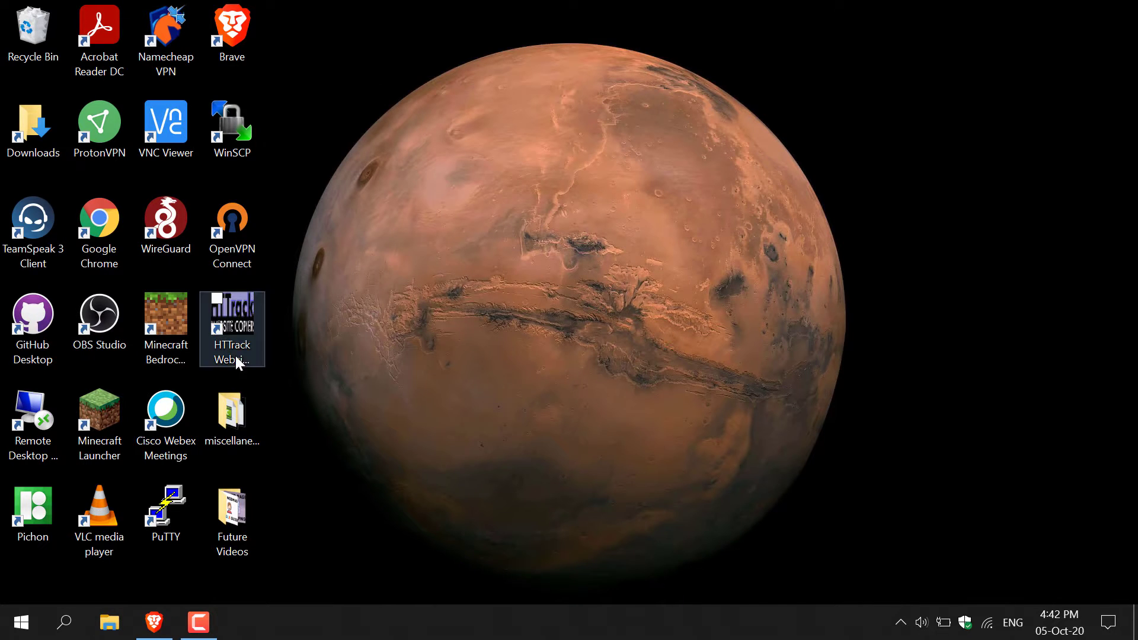
{"action": "left_click", "coordinate": [156, 628]}
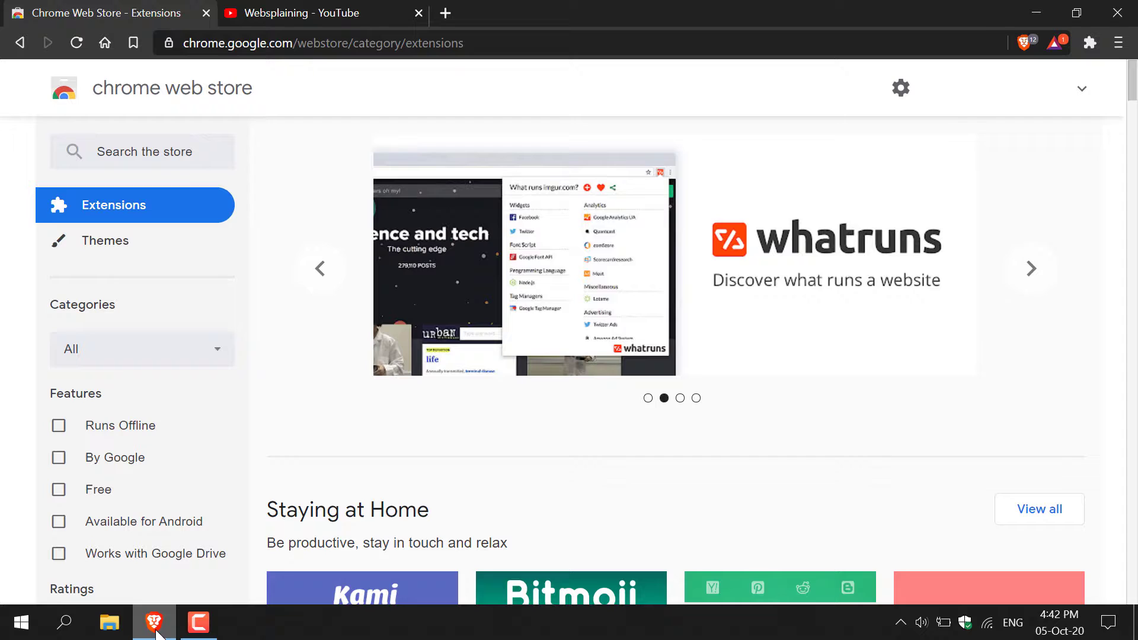
{"action": "left_click", "coordinate": [538, 38]}
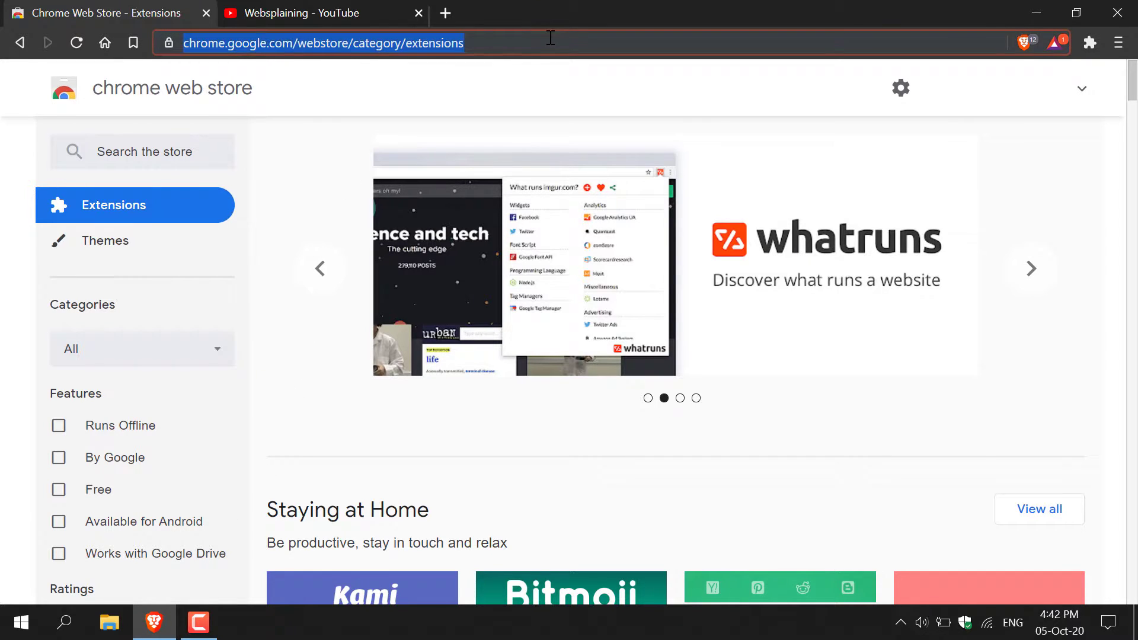
{"action": "left_click", "coordinate": [564, 40]}
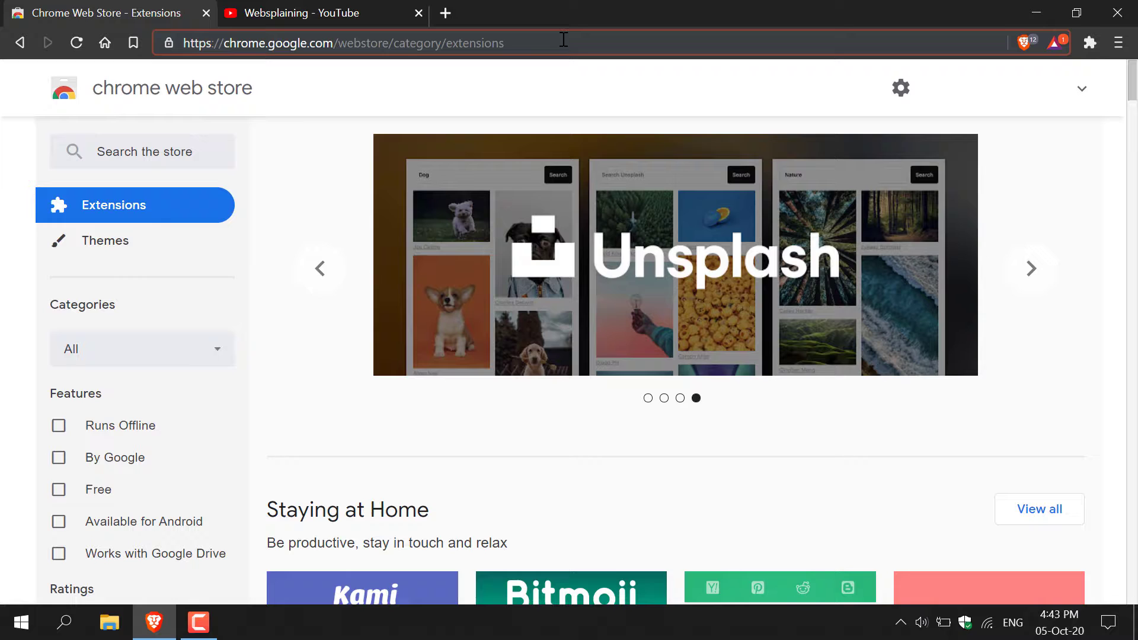
{"action": "left_click", "coordinate": [543, 84]}
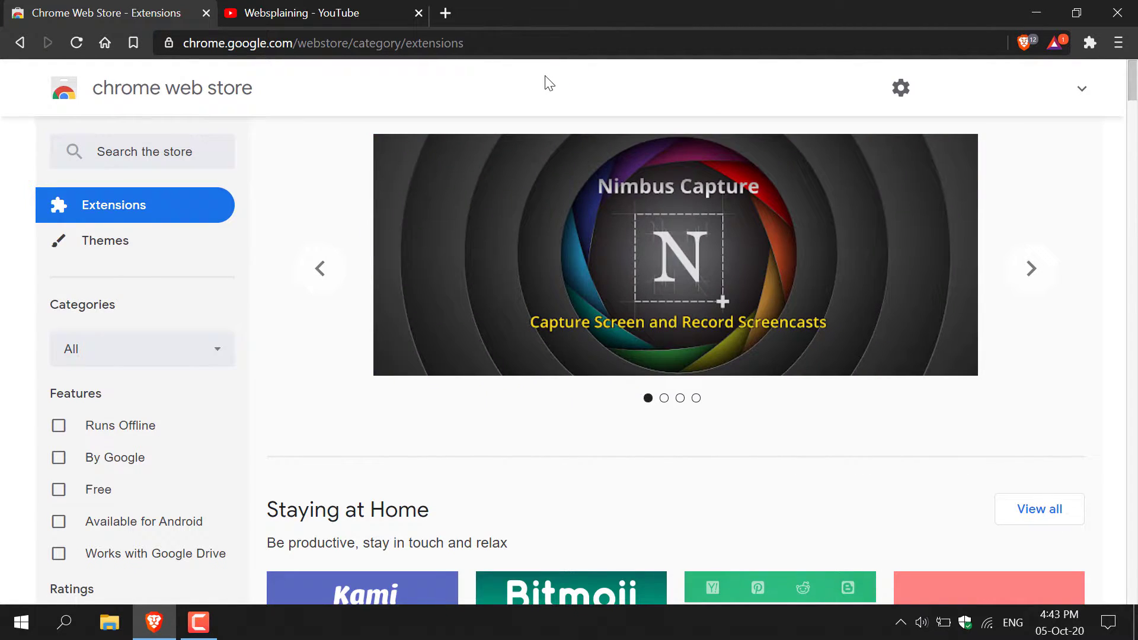
Step: Search the Chrome Web Store for 'take webpage screenshots'
{"action": "left_click", "coordinate": [189, 156]}
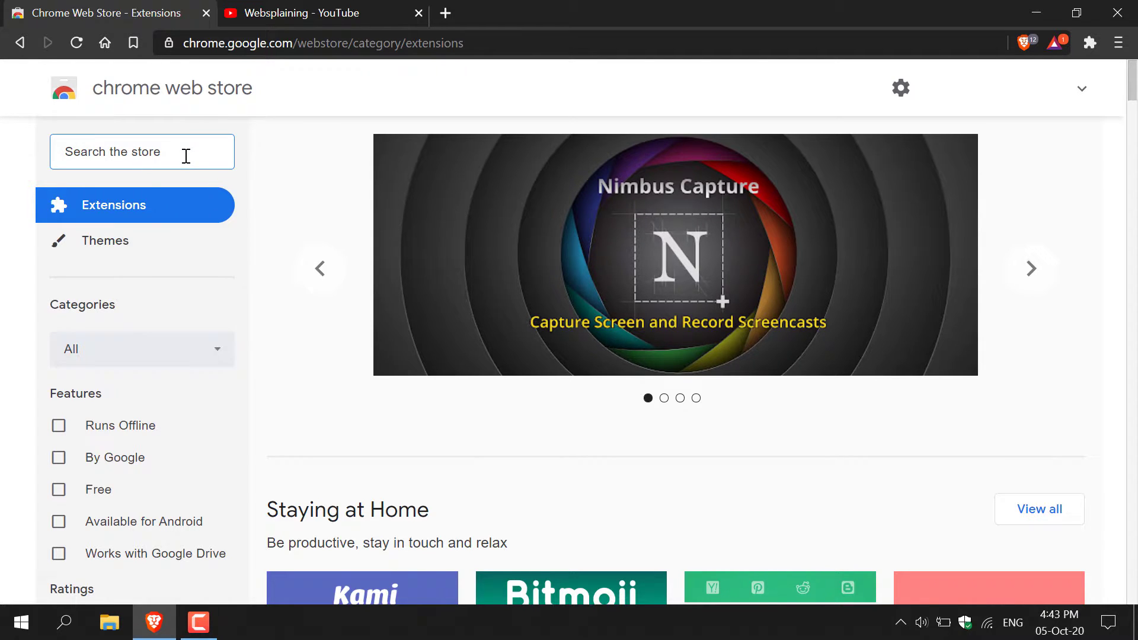
{"action": "type", "text": "take"}
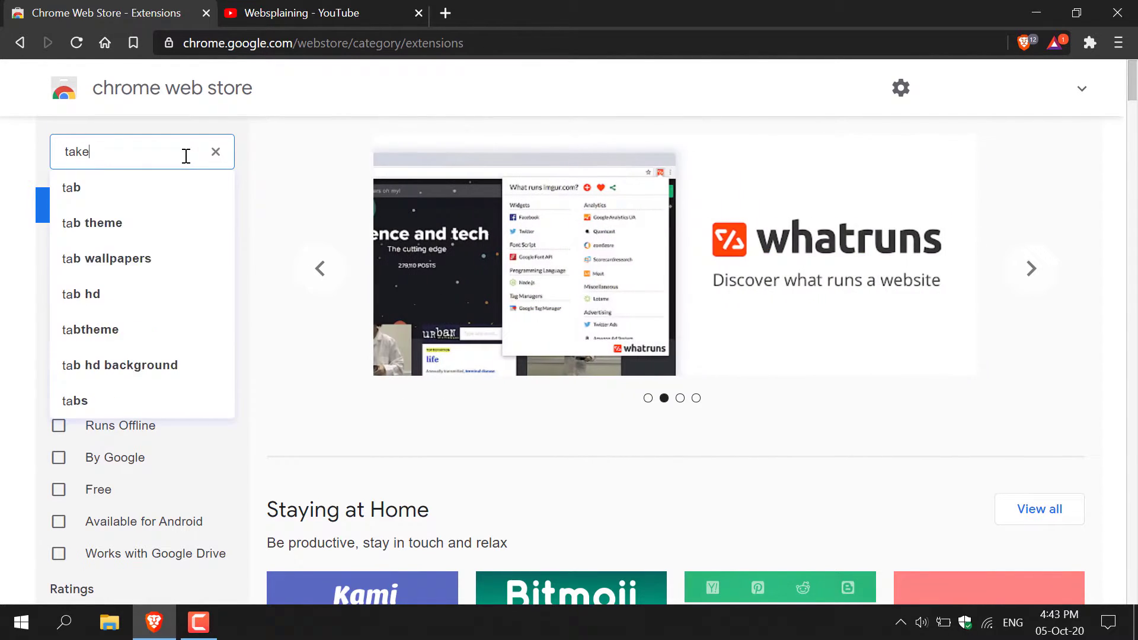
{"action": "type", "text": " webpage screenshots"}
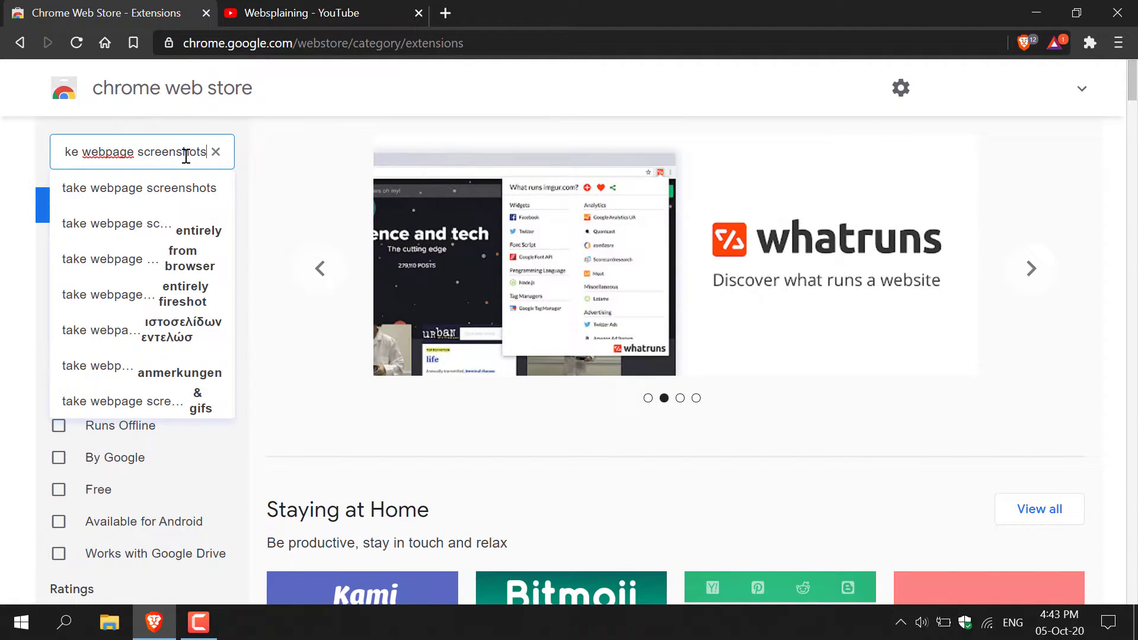
{"action": "key", "text": "Return"}
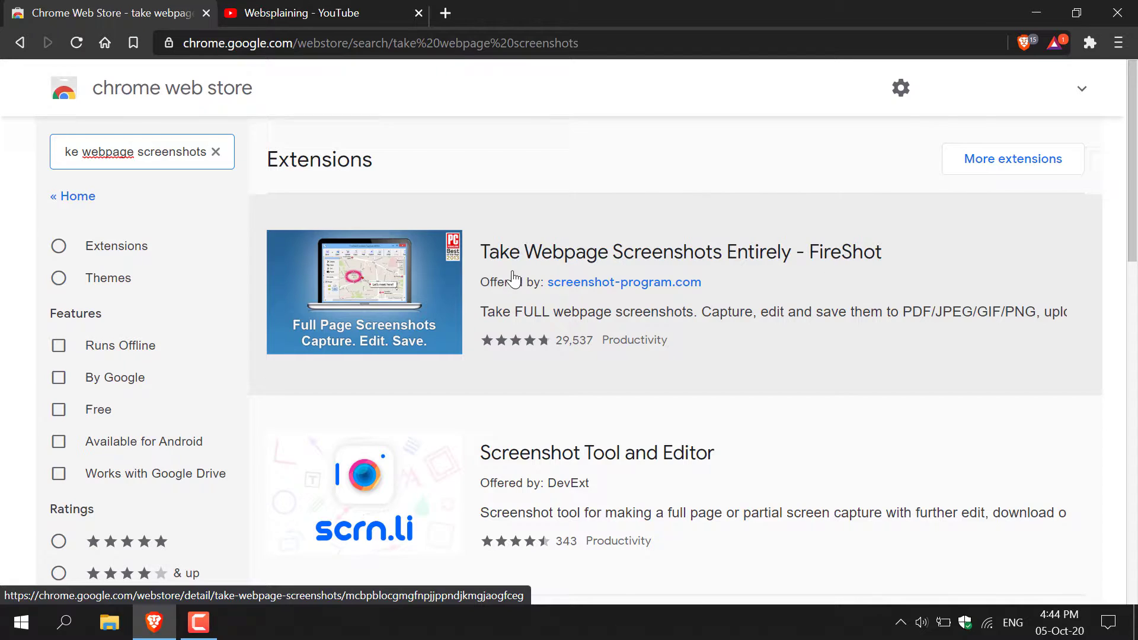
Step: Open the FireShot listing, add it to Brave and confirm the extension install
{"action": "left_click", "coordinate": [780, 276]}
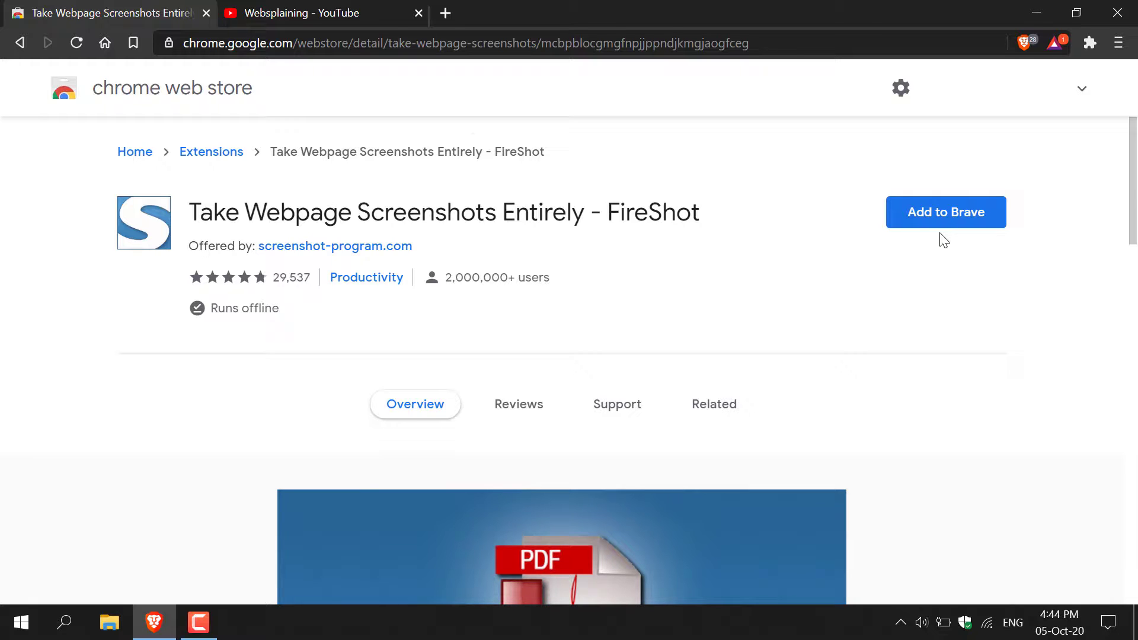
{"action": "left_click", "coordinate": [971, 221]}
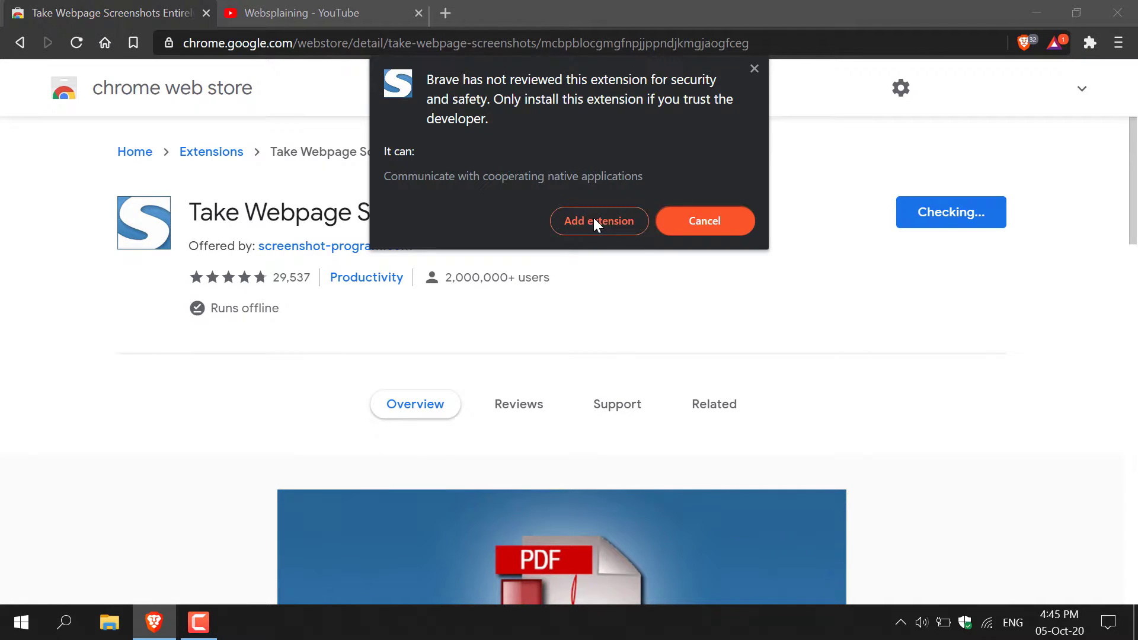
{"action": "left_click", "coordinate": [612, 221]}
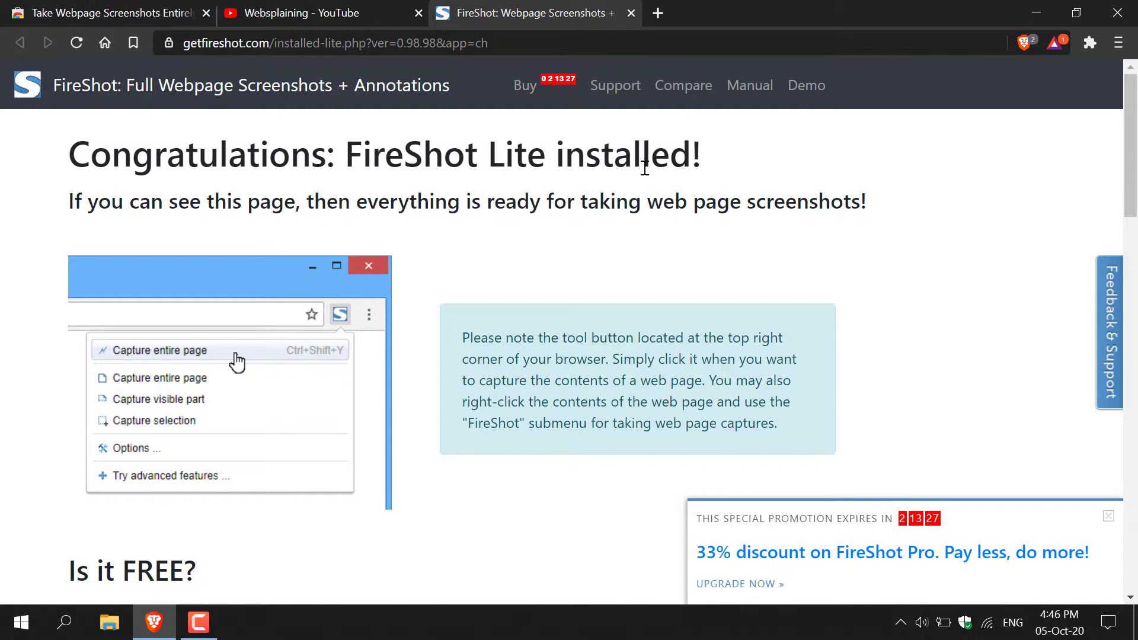
Step: Pin FireShot to the Brave toolbar from the Extensions list
{"action": "left_click", "coordinate": [1091, 43]}
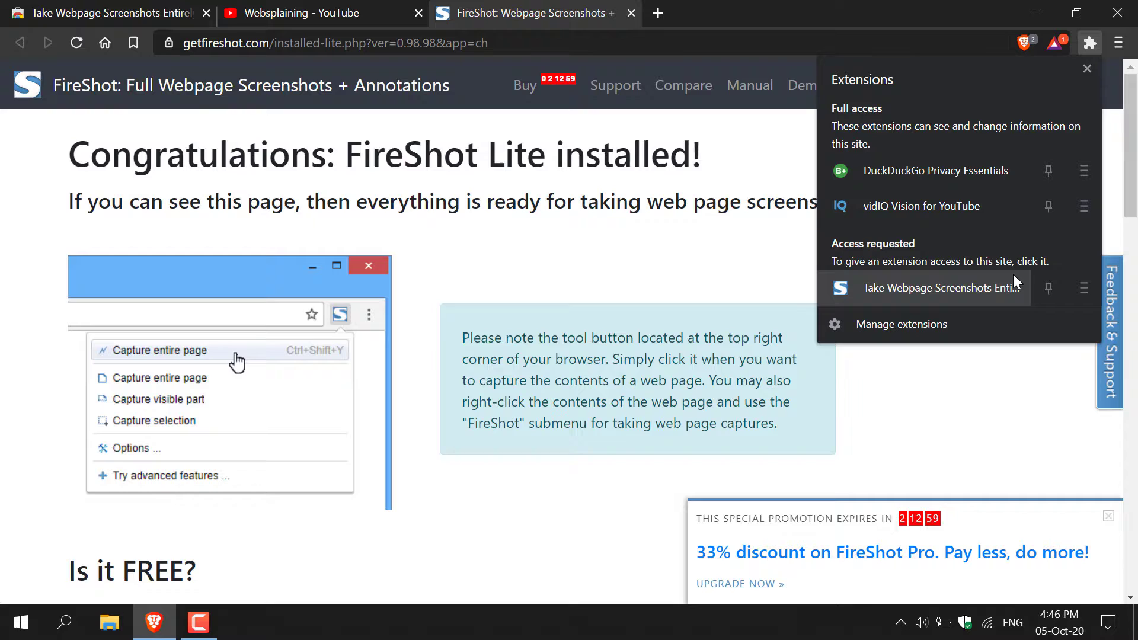
{"action": "left_click", "coordinate": [1048, 294]}
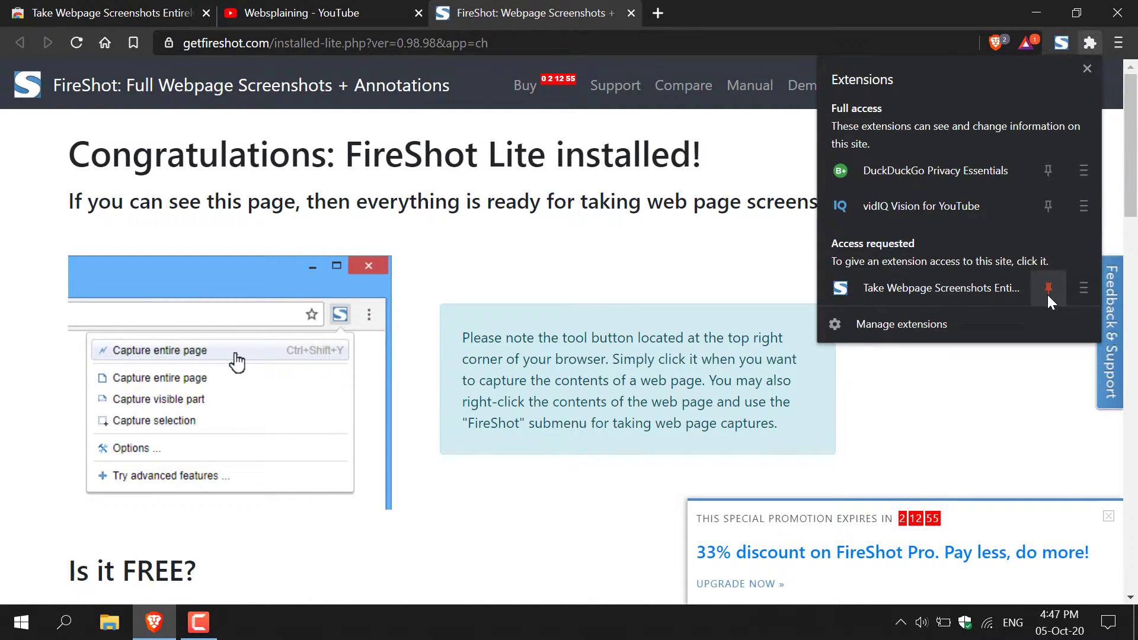
{"action": "left_click", "coordinate": [982, 413]}
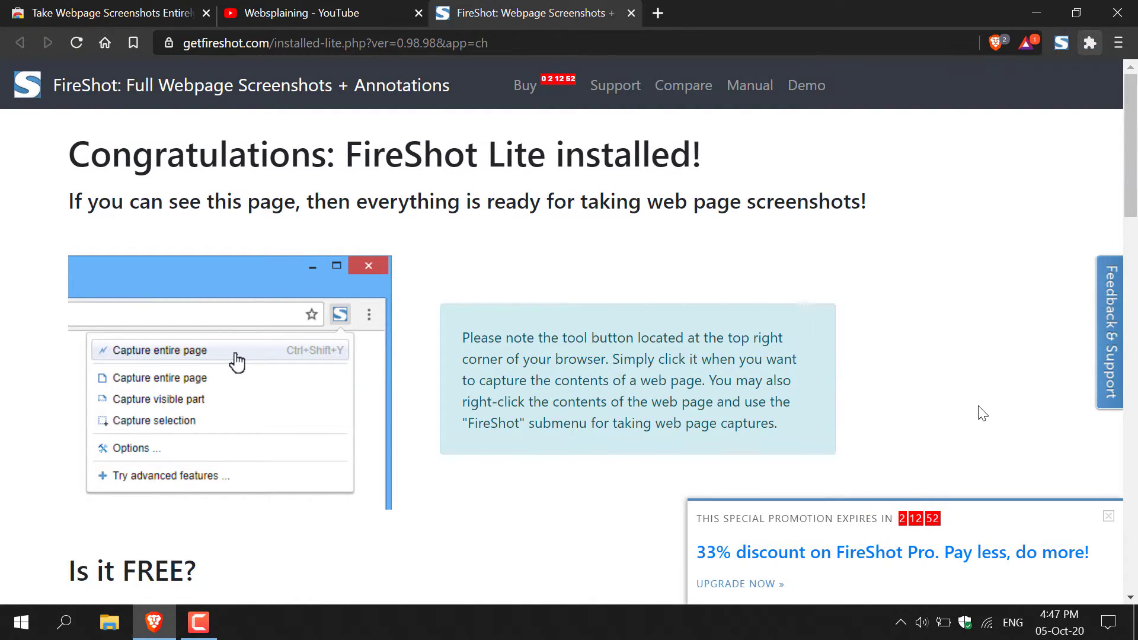
{"action": "left_click", "coordinate": [1062, 52]}
Step: On the Websplaining YouTube channel tab, bring up FireShot's capture menu
{"action": "left_click", "coordinate": [372, 12]}
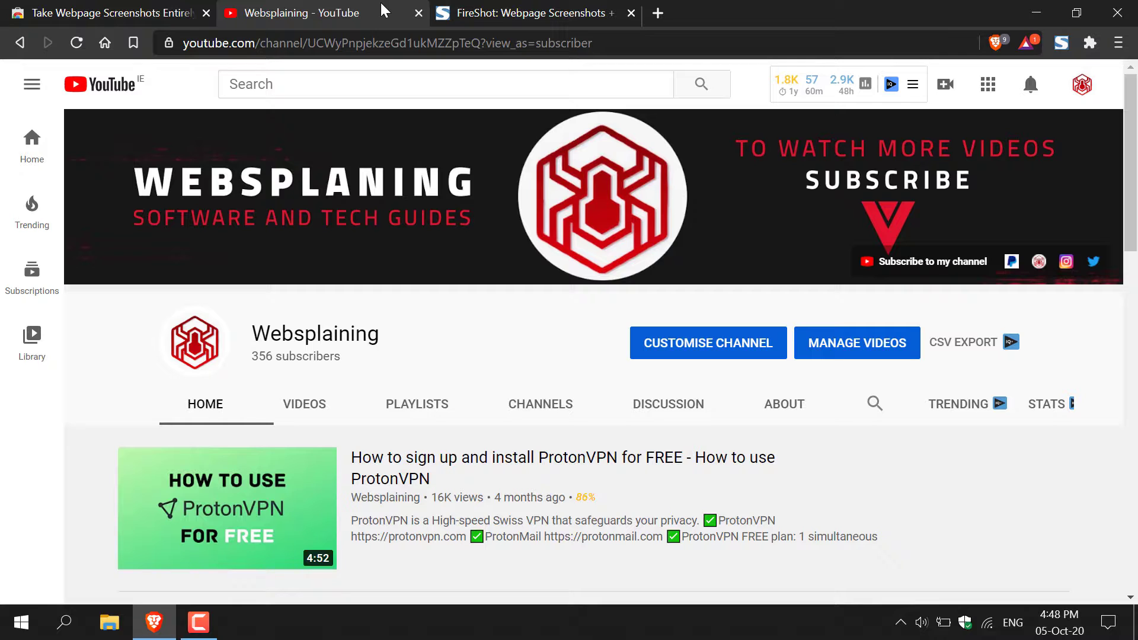
{"action": "left_click", "coordinate": [1068, 50]}
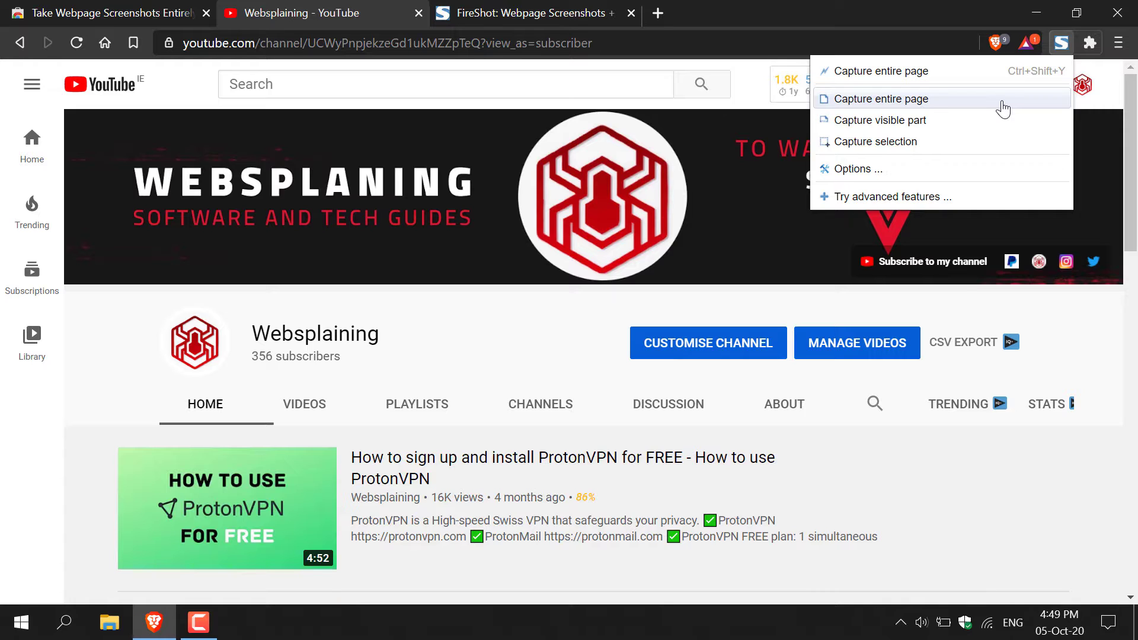
Step: Capture the entire Websplaining channel page and scroll the resulting Save Screenshot page
{"action": "left_click", "coordinate": [1002, 109]}
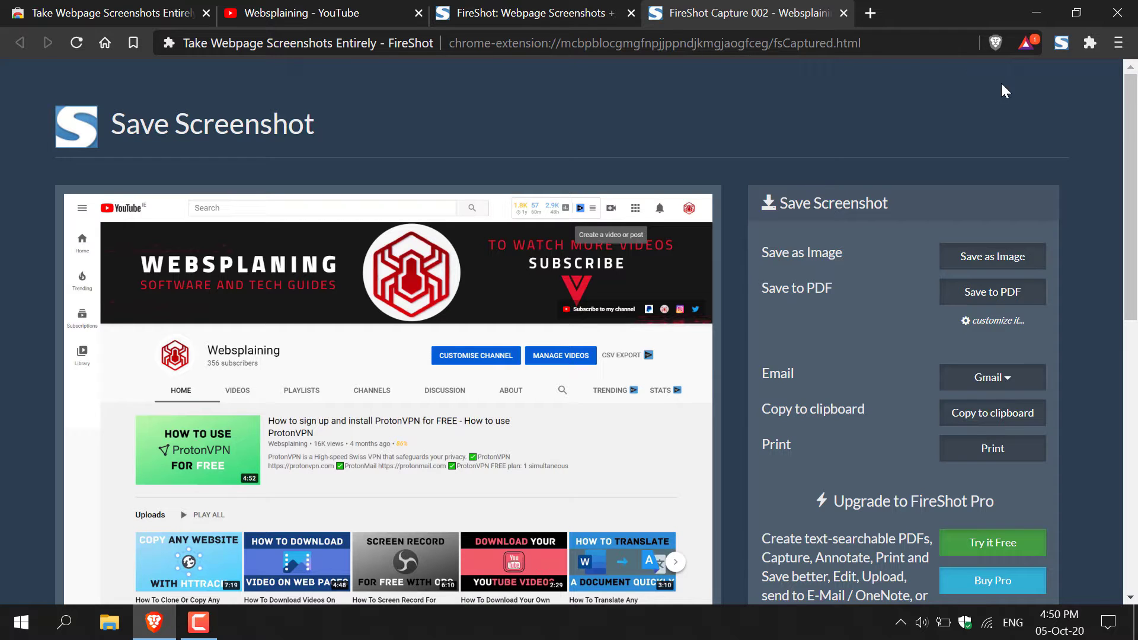
{"action": "mouse_move", "coordinate": [1130, 103]}
{"action": "left_mouse_down"}
{"action": "mouse_move", "coordinate": [1136, 391]}
{"action": "mouse_move", "coordinate": [1135, 89]}
{"action": "left_mouse_up"}
Step: Choose Save to PDF and allow FireShot to manage downloads
{"action": "left_click", "coordinate": [1031, 302]}
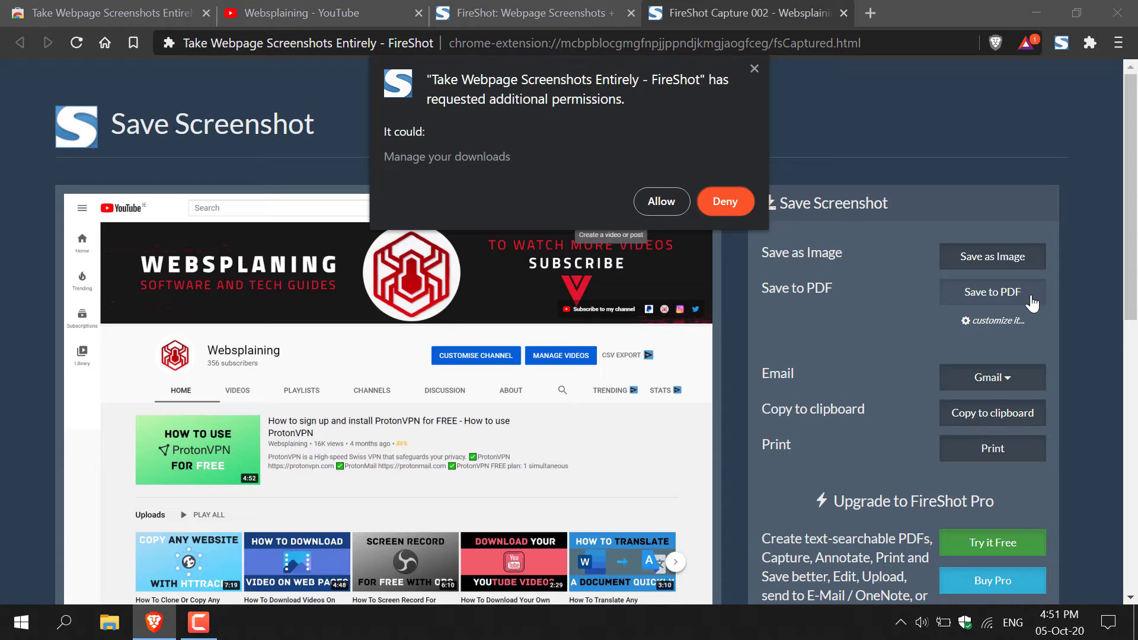
{"action": "left_click", "coordinate": [661, 203]}
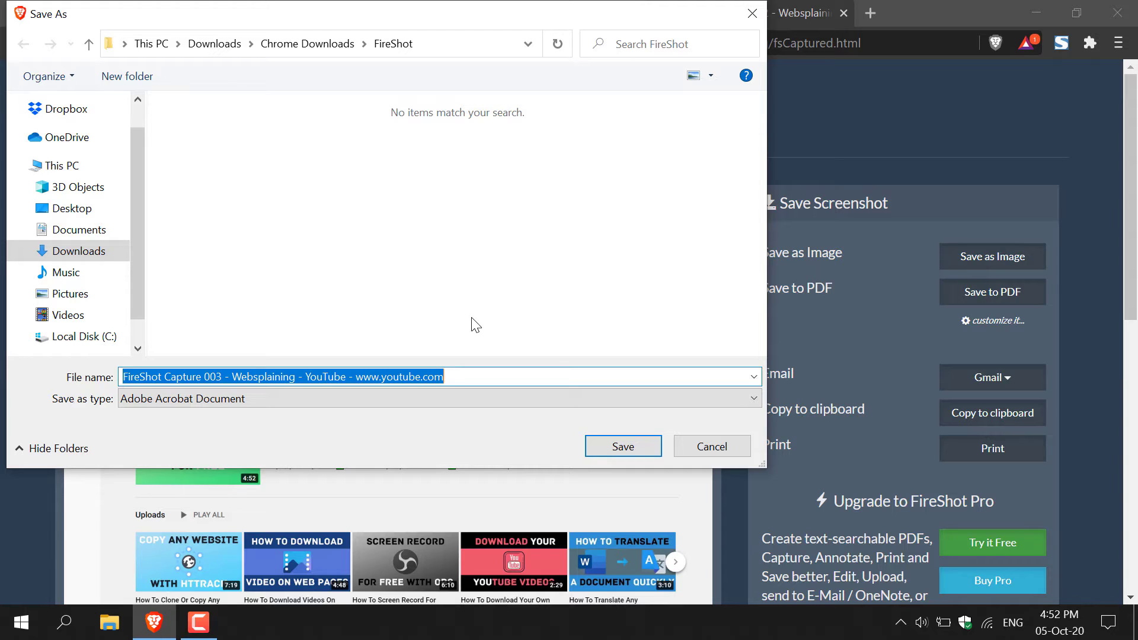
Step: Save the capture as PDF 'websplaining youtube channel', then show it in its FireShot folder
{"action": "left_click", "coordinate": [471, 374]}
{"action": "key", "text": "BackSpace"}
{"action": "key", "text": "BackSpace"}
{"action": "key", "text": "BackSpace"}
{"action": "key", "text": "BackSpace"}
{"action": "key", "text": "BackSpace"}
{"action": "key", "text": "BackSpace"}
{"action": "key", "text": "BackSpace"}
{"action": "key", "text": "BackSpace"}
{"action": "key", "text": "BackSpace"}
{"action": "key", "text": "BackSpace"}
{"action": "key", "text": "BackSpace"}
{"action": "key", "text": "BackSpace"}
{"action": "key", "text": "BackSpace"}
{"action": "key", "text": "BackSpace"}
{"action": "key", "text": "BackSpace"}
{"action": "key", "text": "BackSpace"}
{"action": "key", "text": "BackSpace"}
{"action": "key", "text": "BackSpace"}
{"action": "key", "text": "BackSpace"}
{"action": "key", "text": "BackSpace"}
{"action": "key", "text": "BackSpace"}
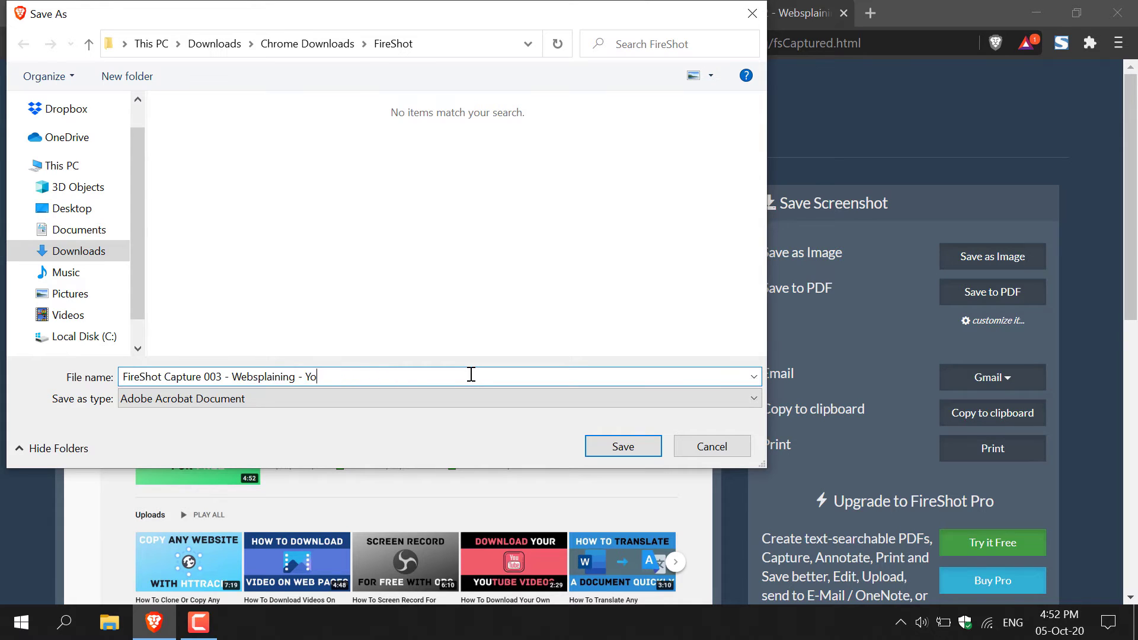
{"action": "key", "text": "BackSpace"}
{"action": "key", "text": "BackSpace"}
{"action": "key", "text": "BackSpace"}
{"action": "key", "text": "BackSpace"}
{"action": "key", "text": "BackSpace"}
{"action": "key", "text": "BackSpace"}
{"action": "key", "text": "BackSpace"}
{"action": "type", "text": "web"}
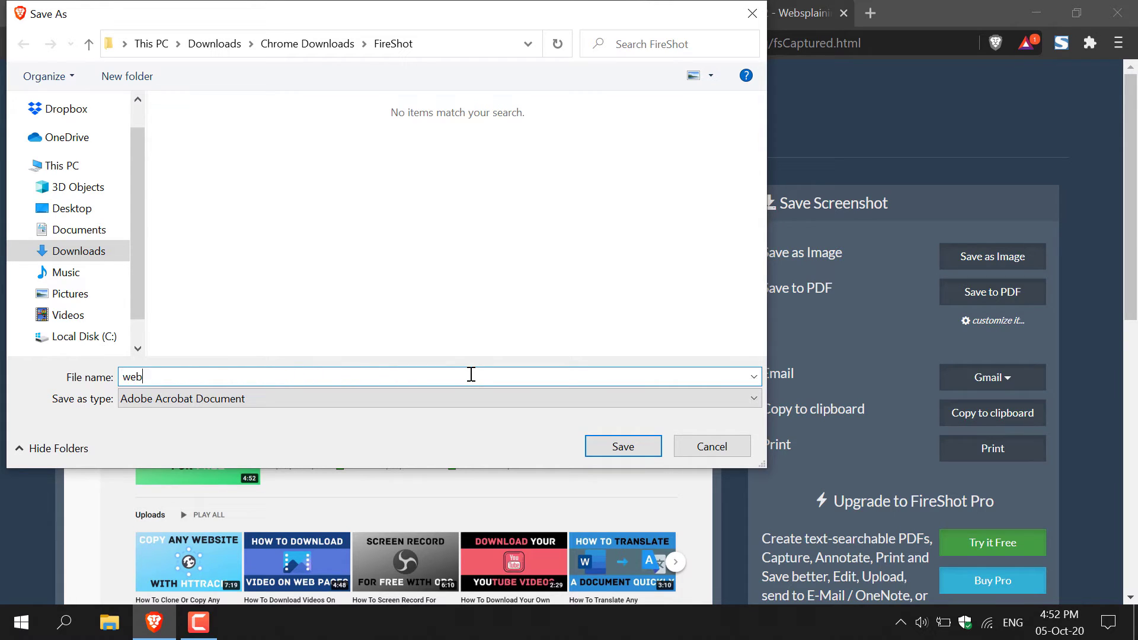
{"action": "type", "text": "splaining youtube channel"}
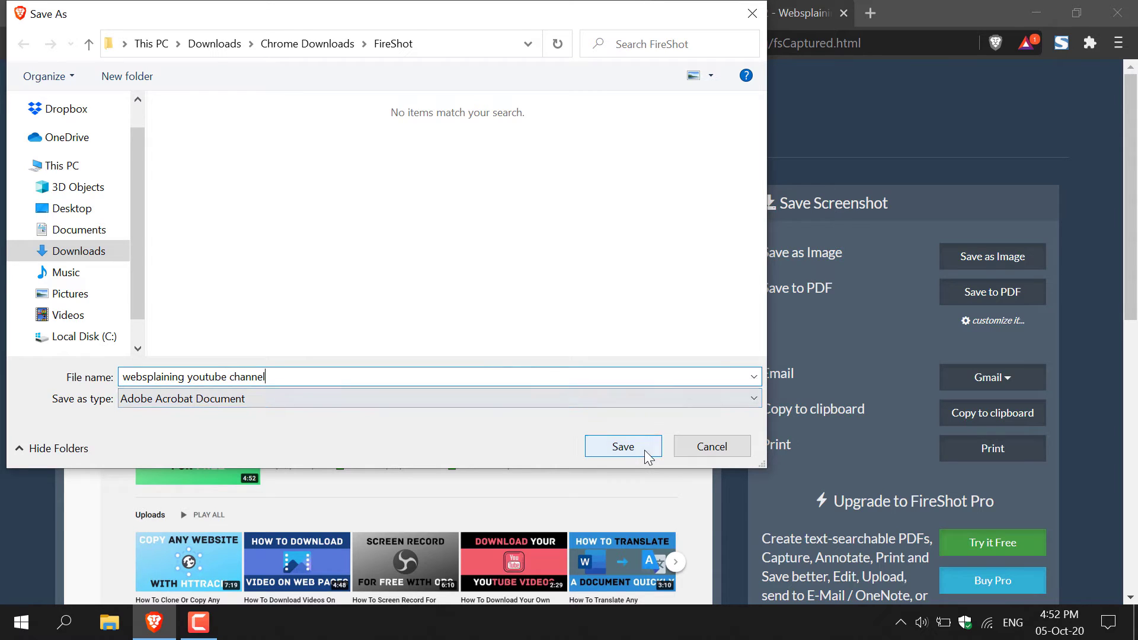
{"action": "left_click", "coordinate": [623, 446]}
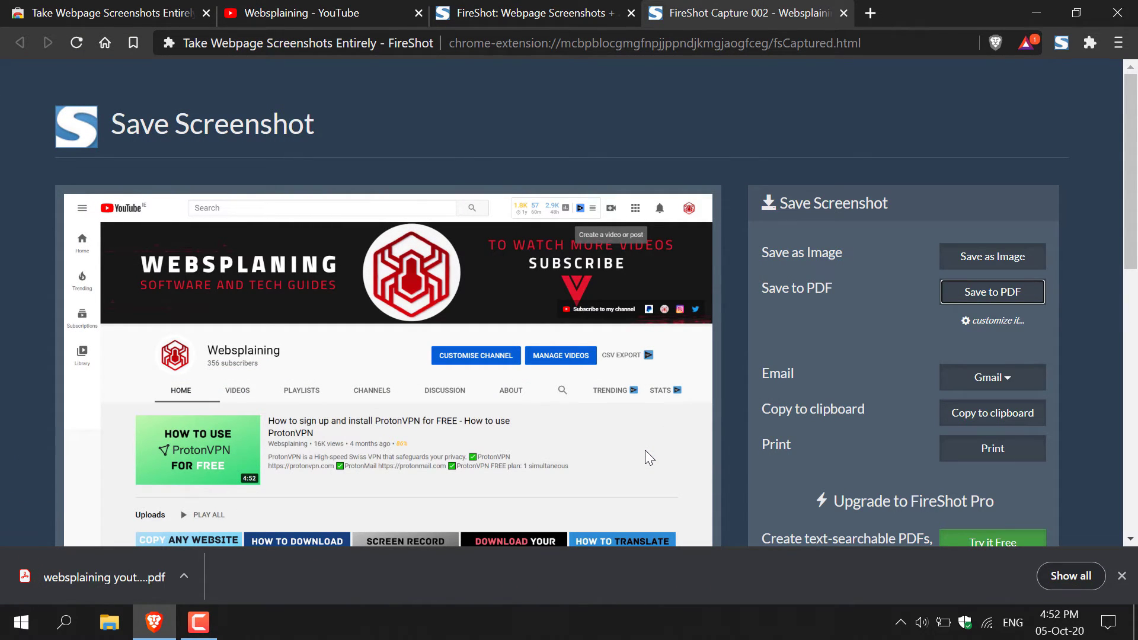
{"action": "left_click", "coordinate": [184, 577]}
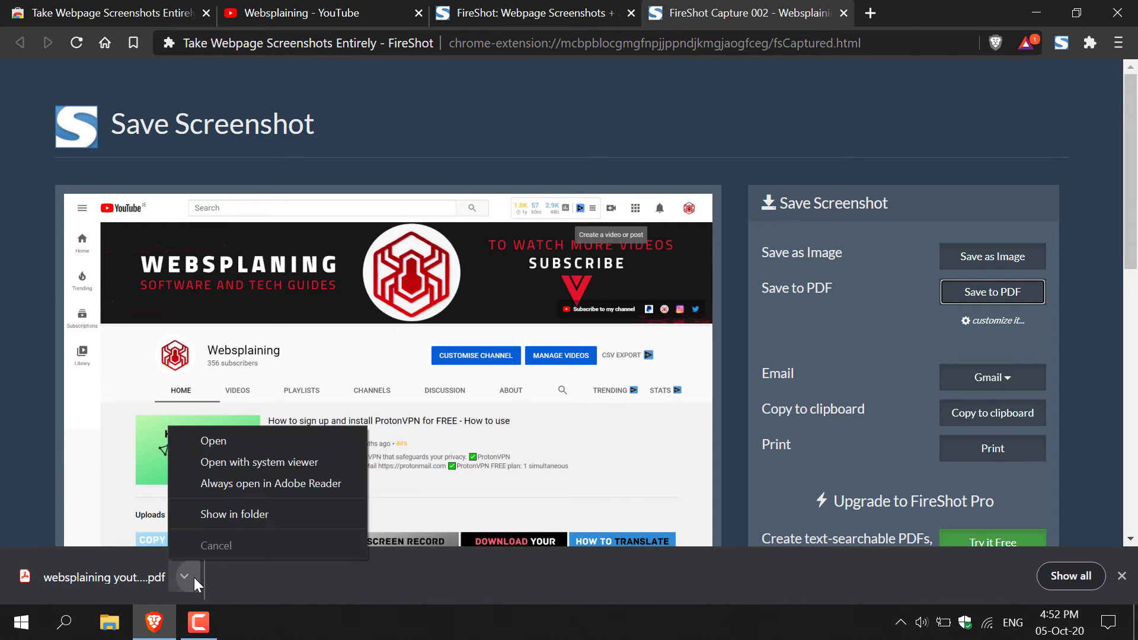
{"action": "left_click", "coordinate": [244, 516]}
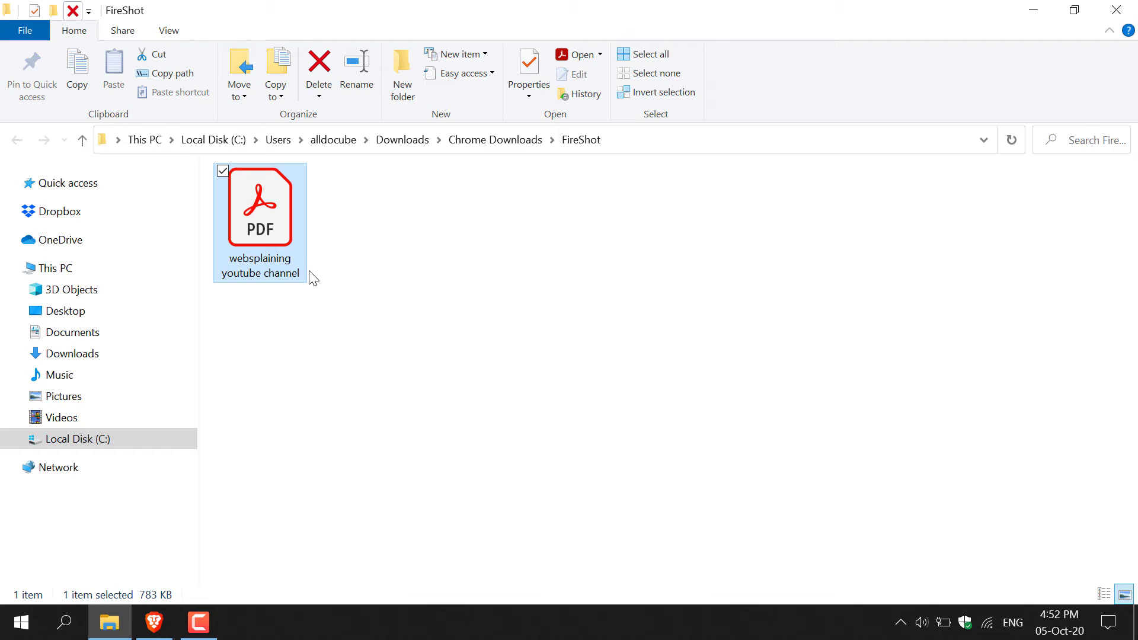
Step: Open the 783 KB 'websplaining youtube channel' PDF from the FireShot folder
{"action": "double_click", "coordinate": [284, 252]}
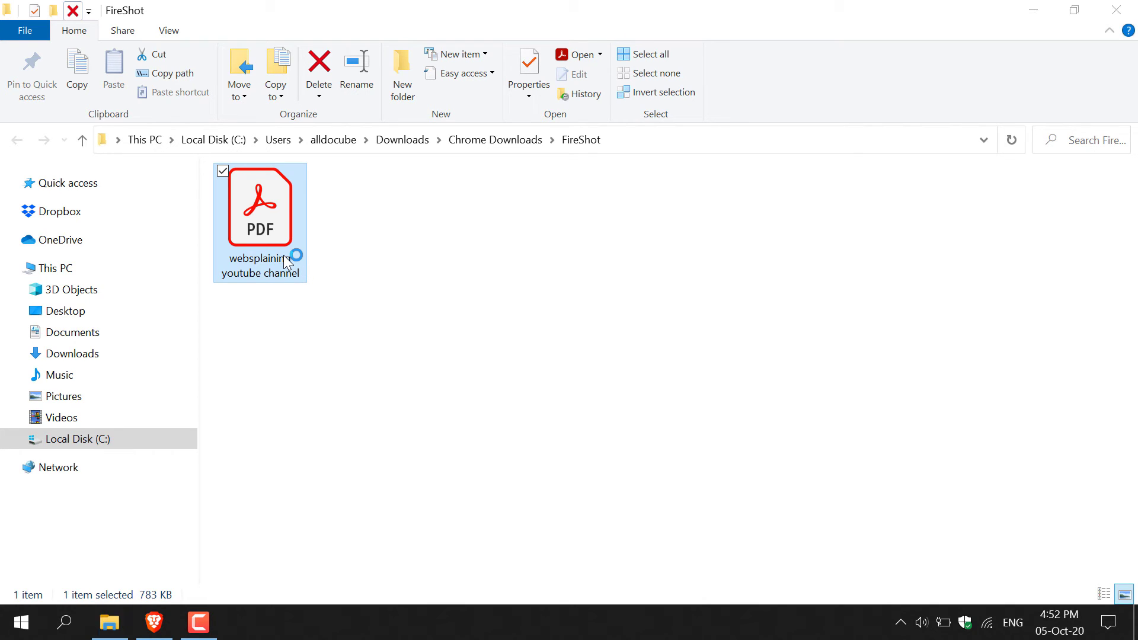